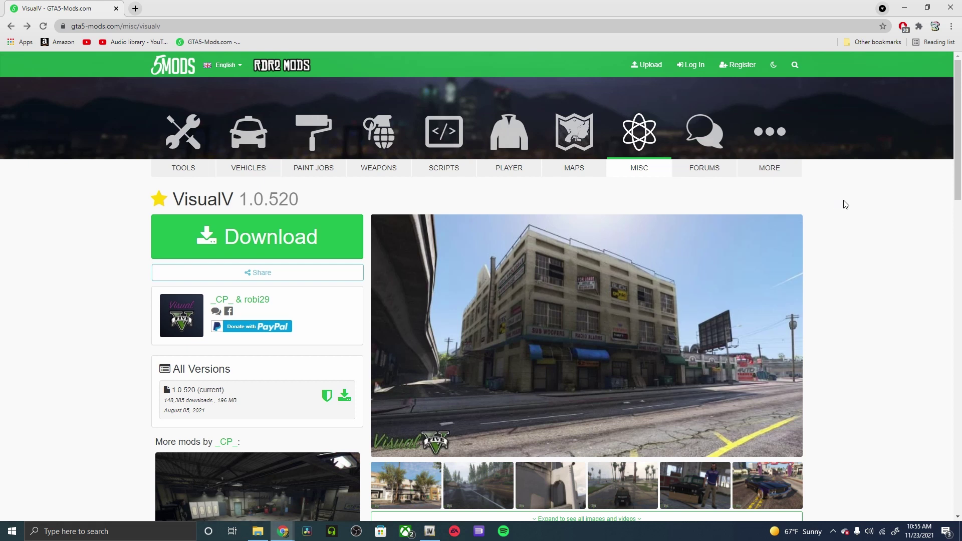
- Scroll through the VisualV 1.0.520 mod page on GTA5-Mods.com
scroll(881, 212, "down", 1)
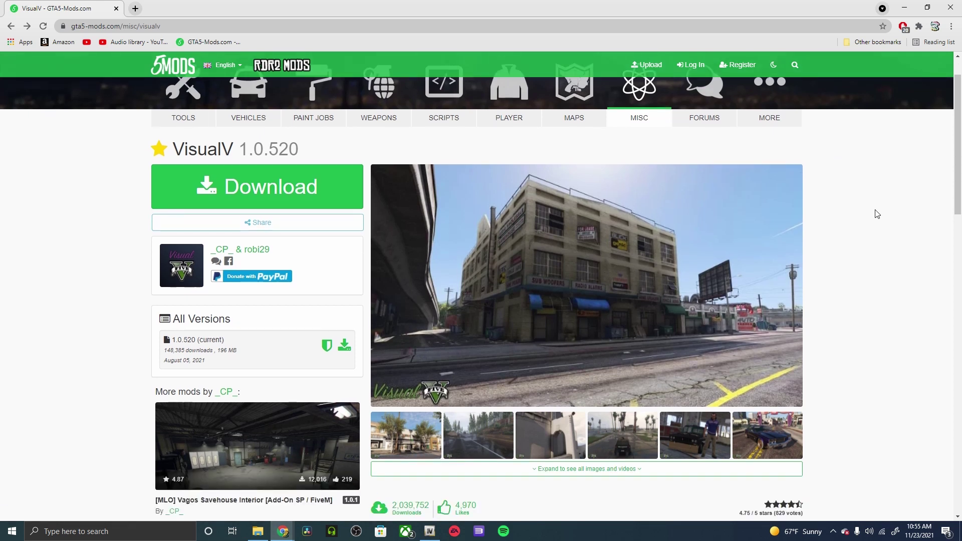
scroll(877, 214, "up", 1)
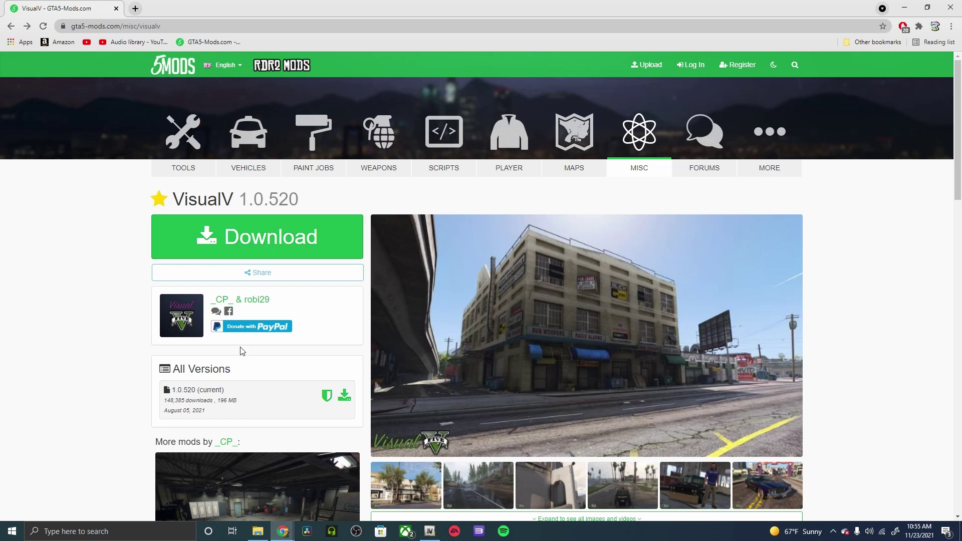
scroll(812, 236, "down", 3)
scroll(861, 237, "down", 2)
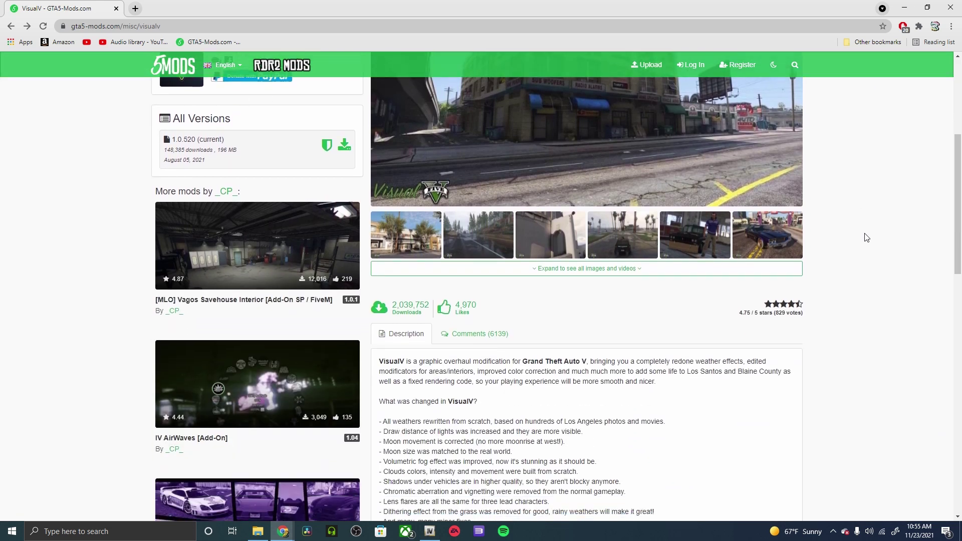
scroll(878, 239, "down", 1)
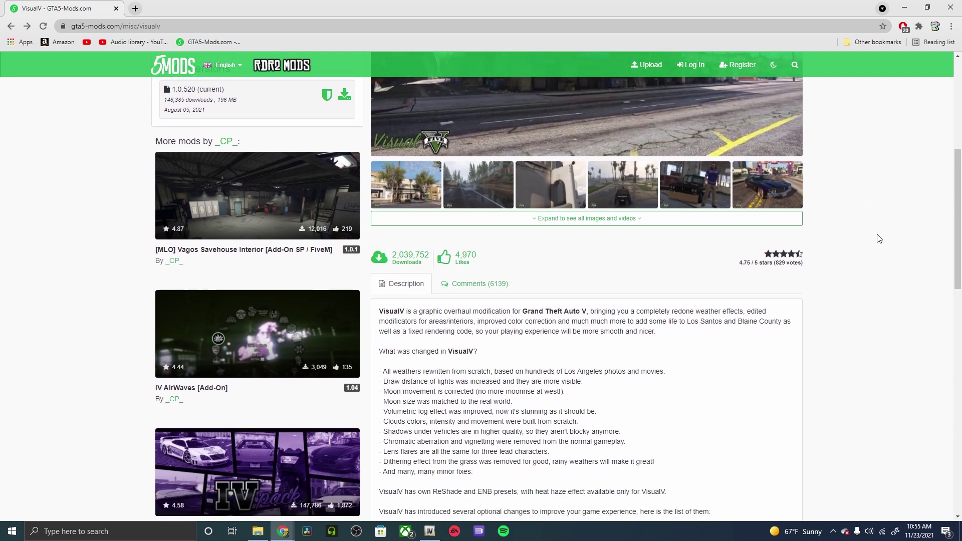
scroll(878, 239, "up", 2)
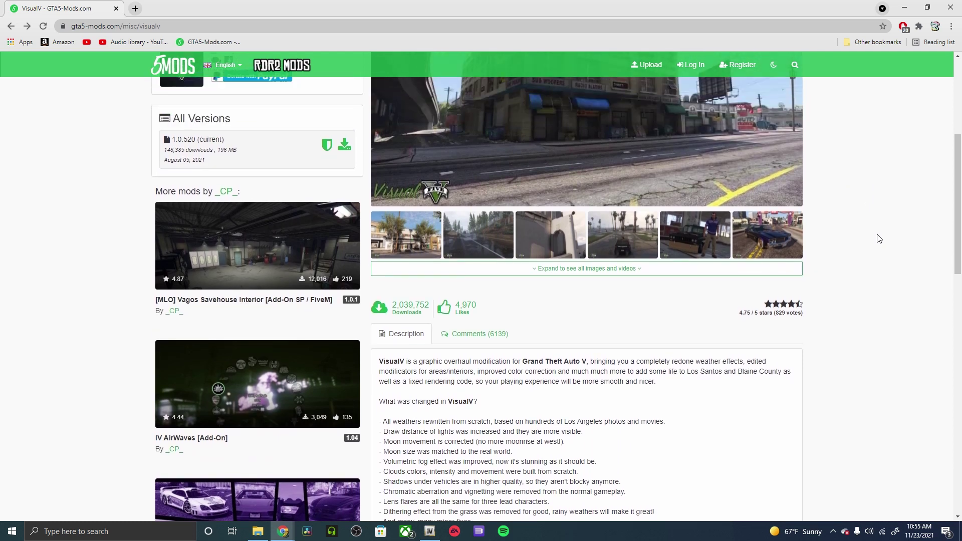
scroll(878, 239, "up", 2)
- Open the main VisualV screenshot, page through previews to 6 of 77, then close the gallery
left_click(642, 228)
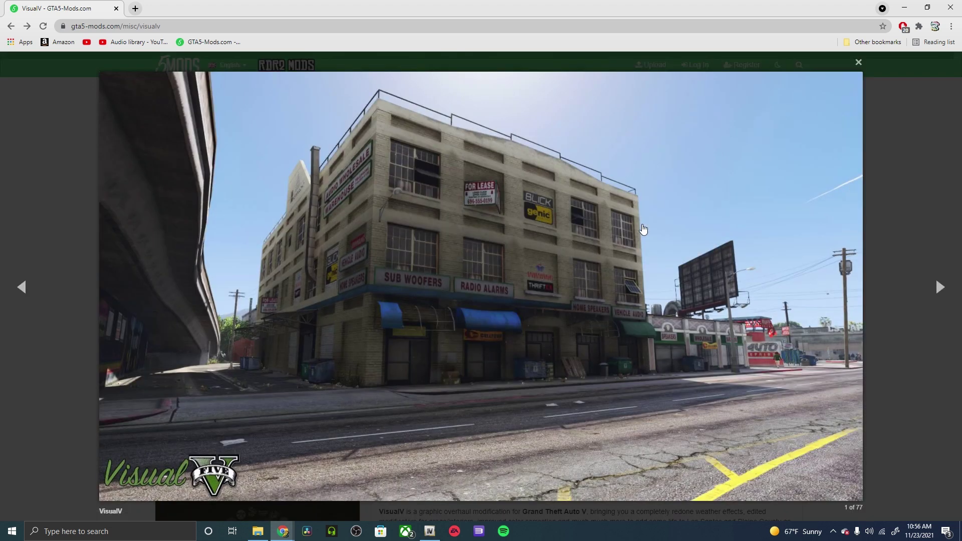
left_click(939, 288)
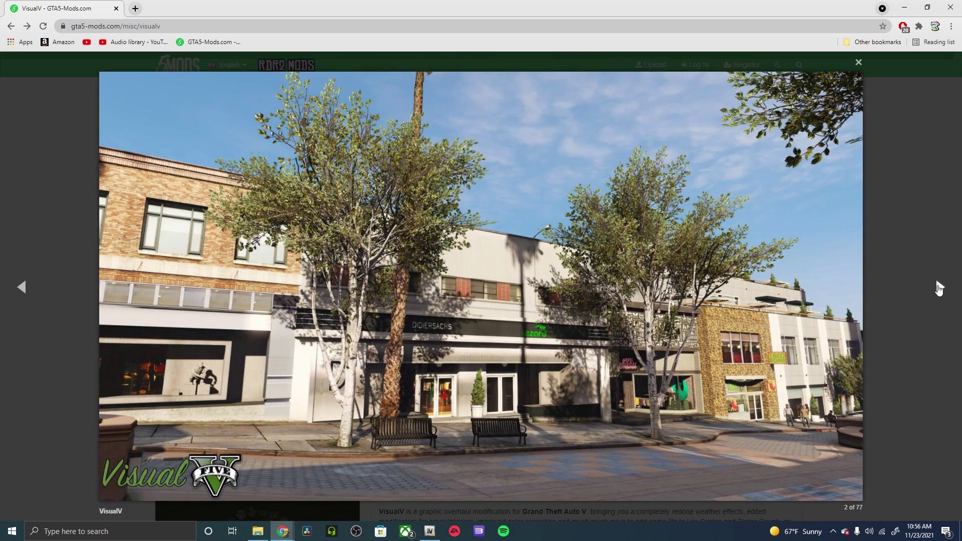
left_click(939, 289)
left_click(939, 288)
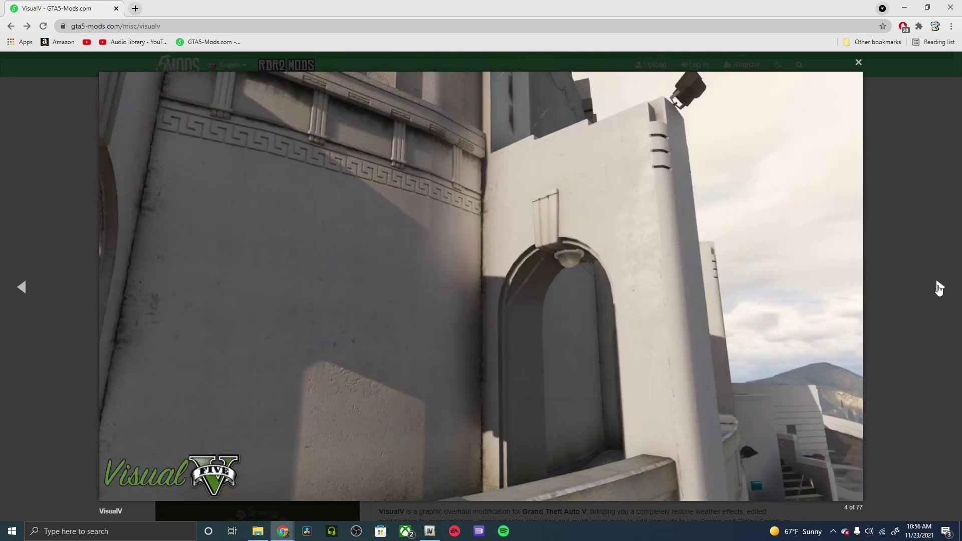
left_click(939, 288)
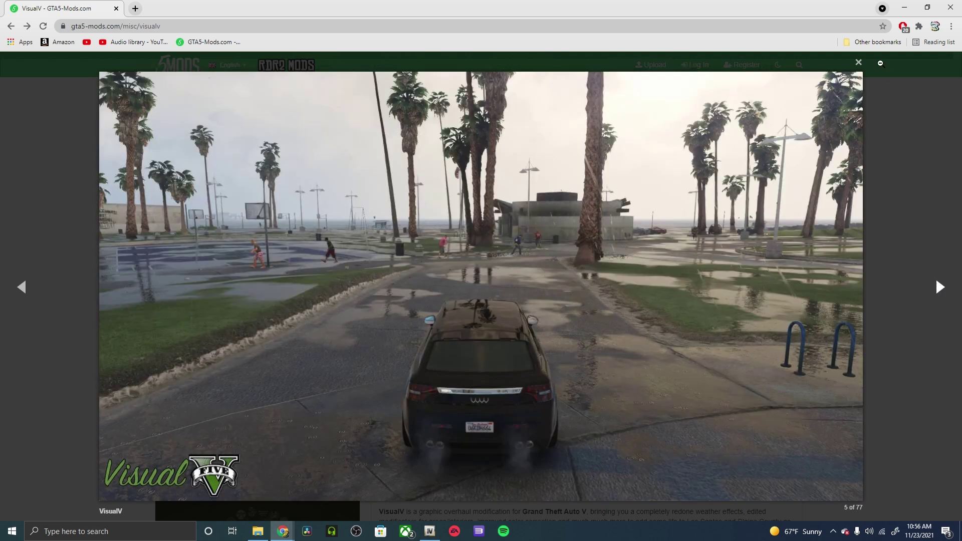
left_click(933, 291)
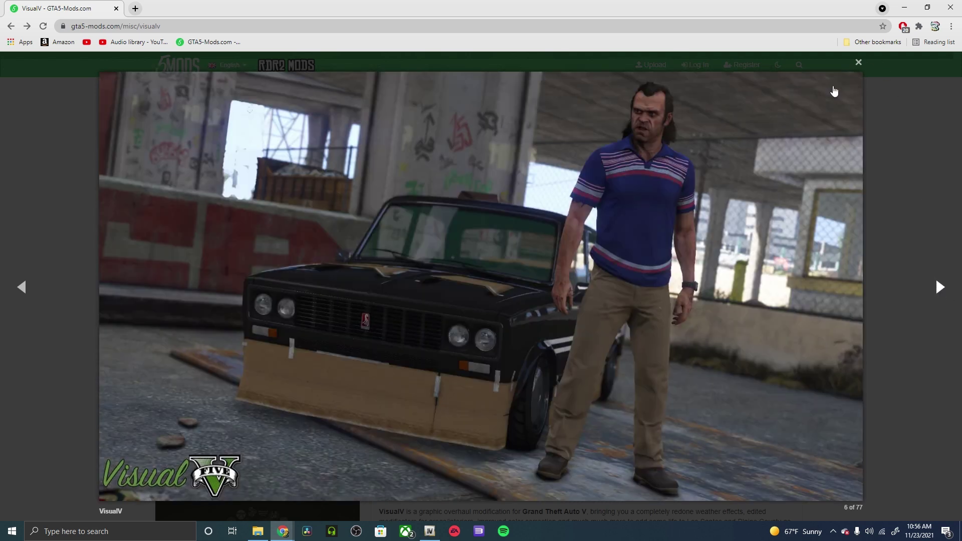
left_click(857, 62)
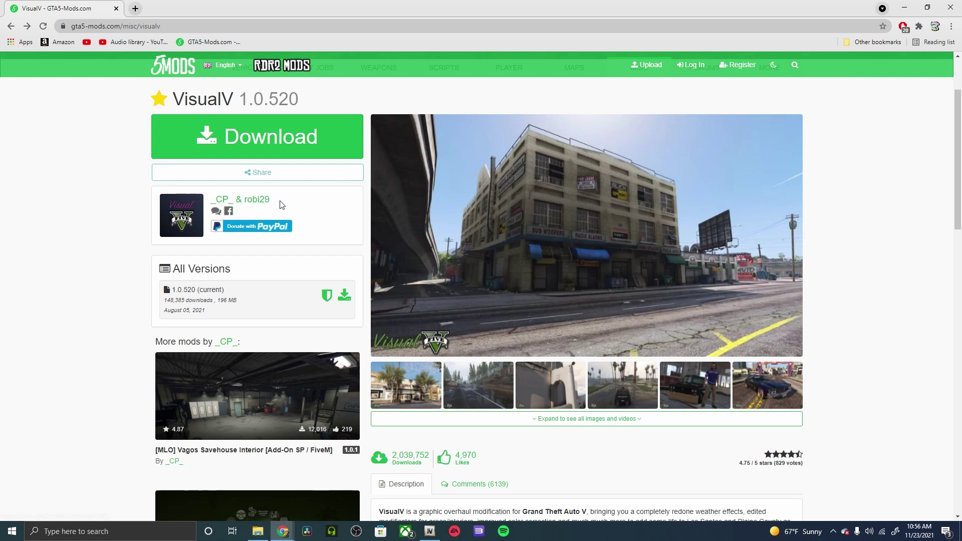
- Read the VisualV description, changelog and installation instructions further down the page
scroll(901, 187, "down", 3)
scroll(892, 186, "down", 4)
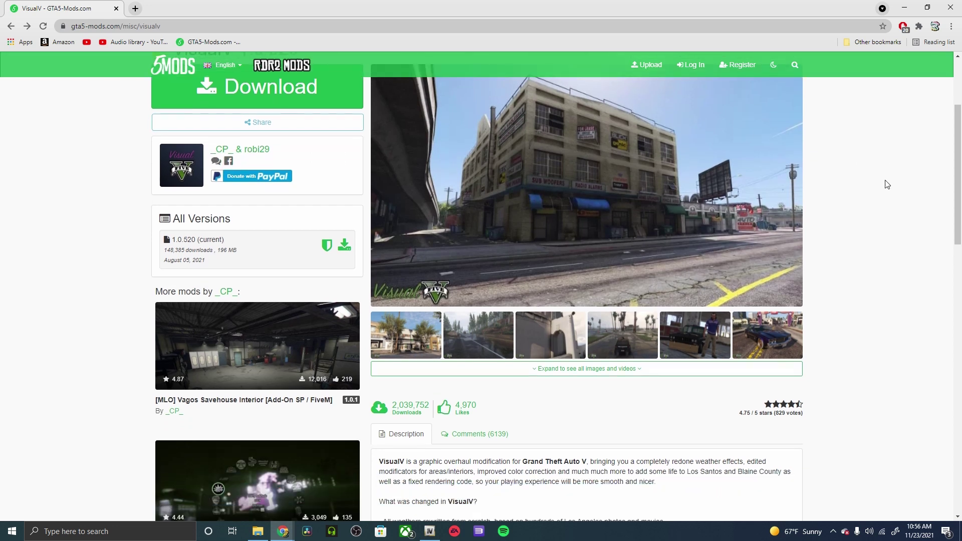
scroll(886, 185, "down", 1)
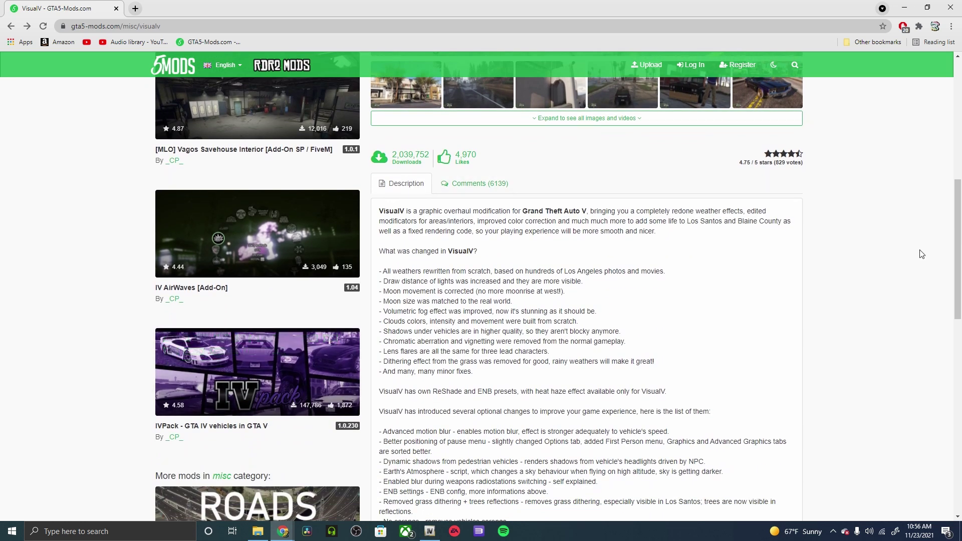
scroll(906, 240, "down", 2)
scroll(906, 240, "down", 5)
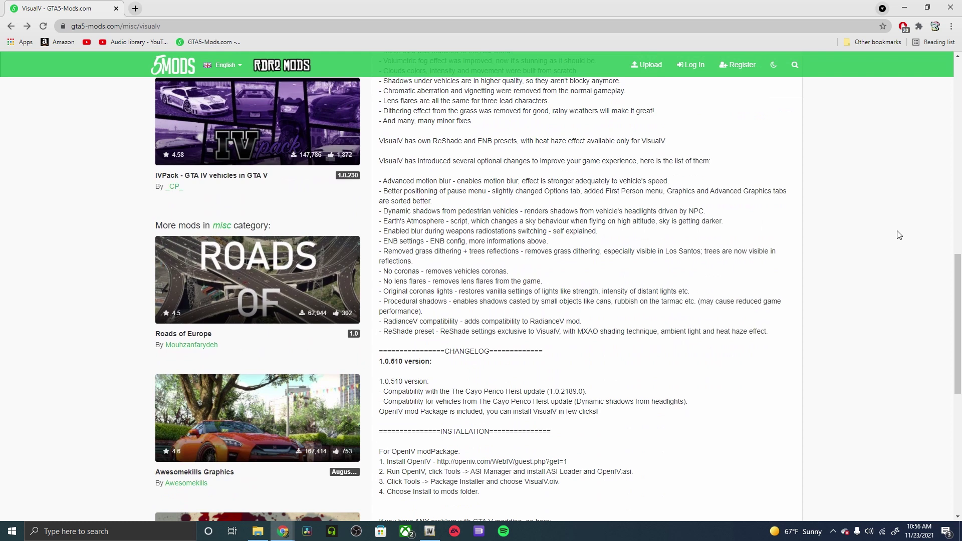
scroll(887, 234, "down", 1)
scroll(878, 234, "down", 1)
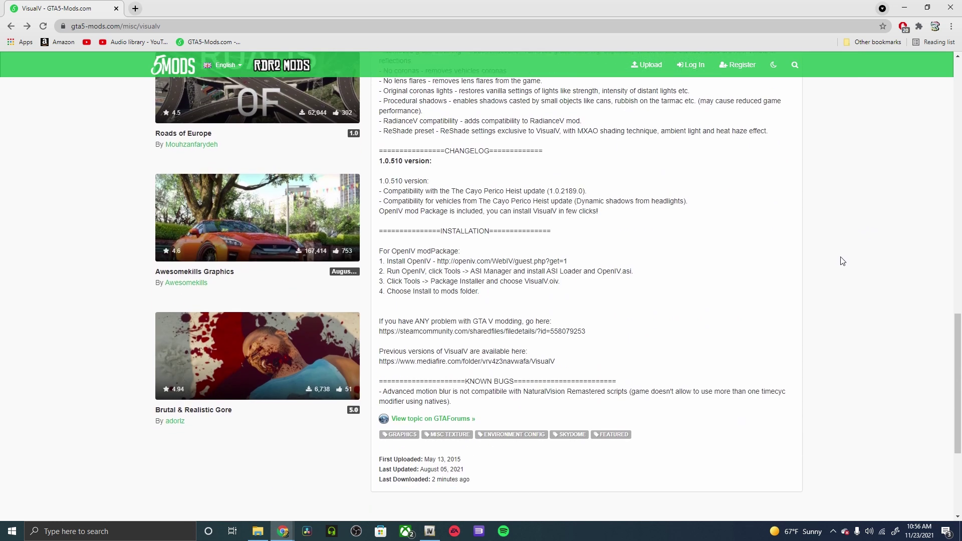
scroll(832, 257, "up", 4)
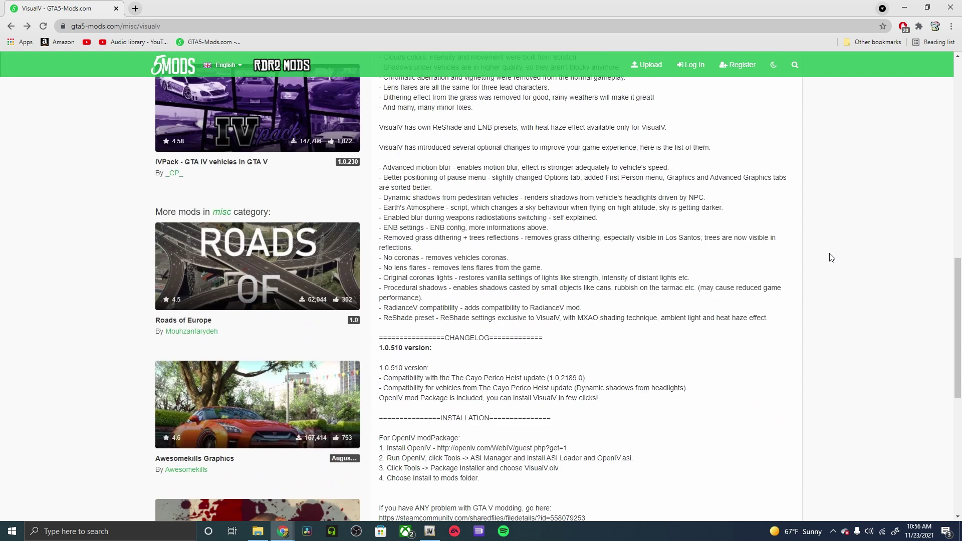
scroll(832, 258, "down", 3)
scroll(831, 258, "down", 1)
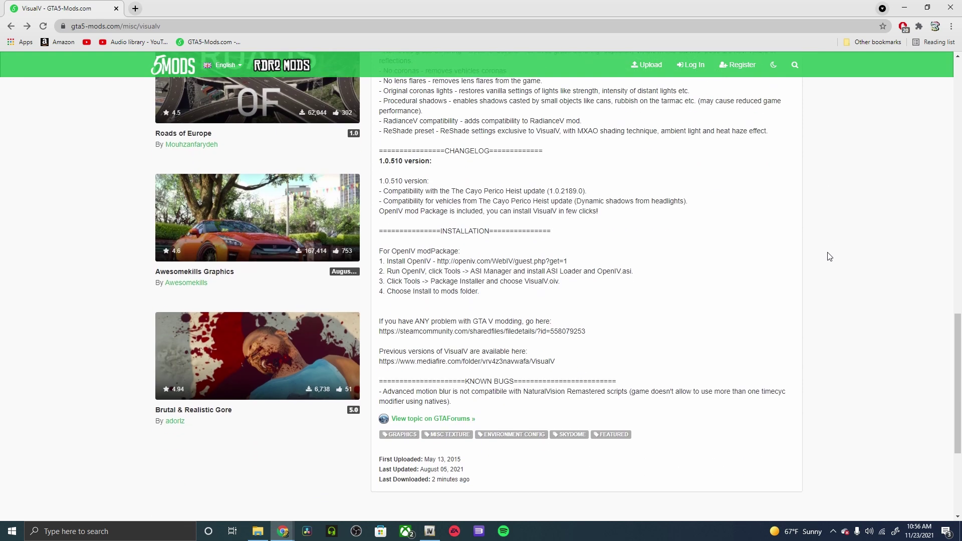
scroll(828, 256, "up", 7)
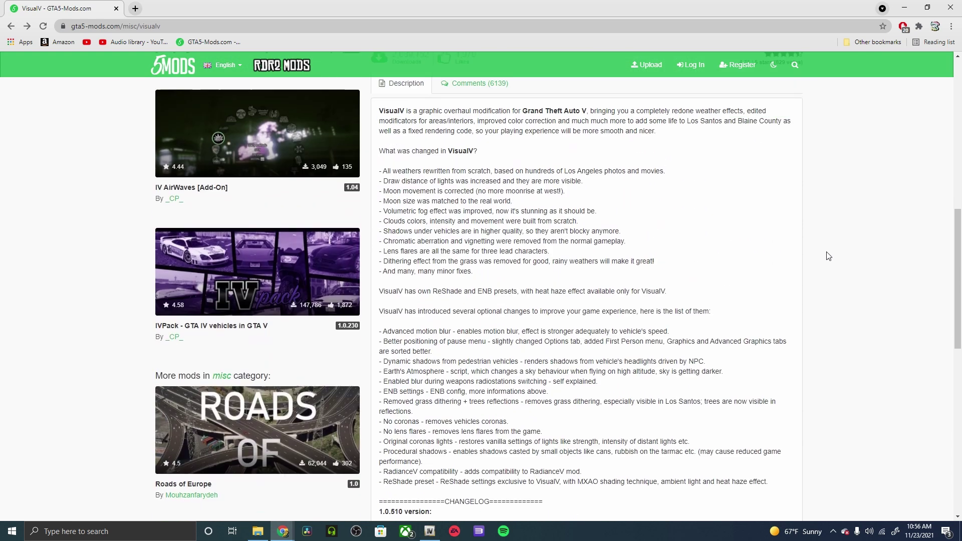
scroll(829, 256, "up", 8)
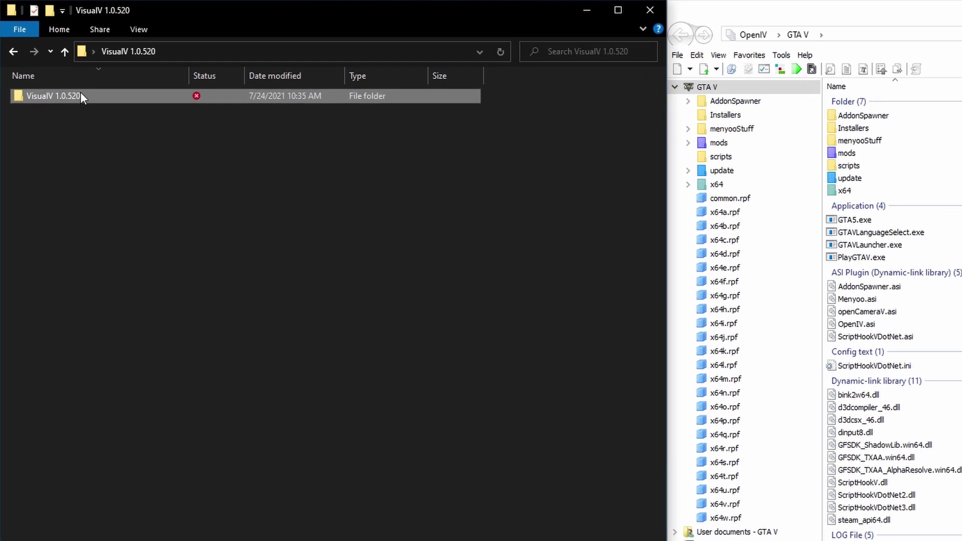
- Open the extracted VisualV 1.0.520 folder and look inside the optionals folder
double_click(123, 183)
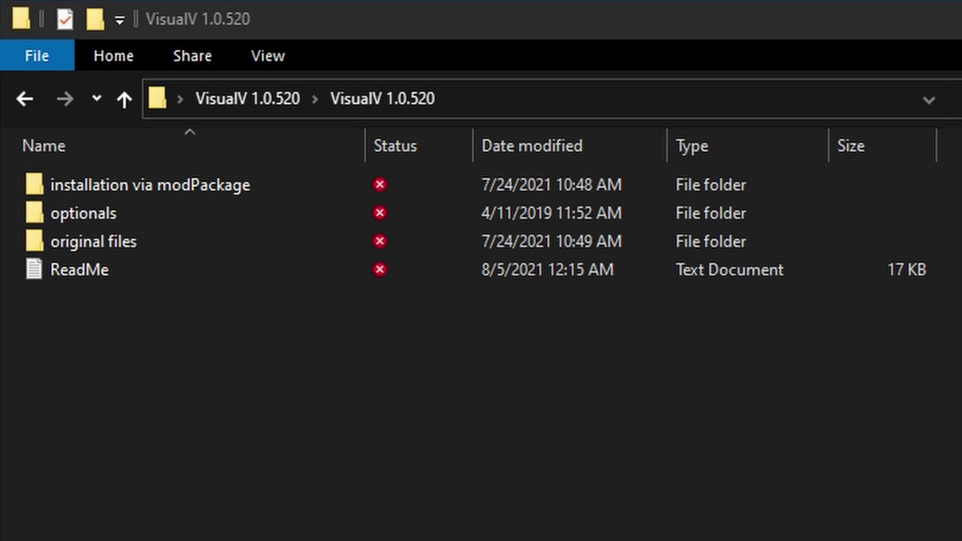
left_click(717, 489)
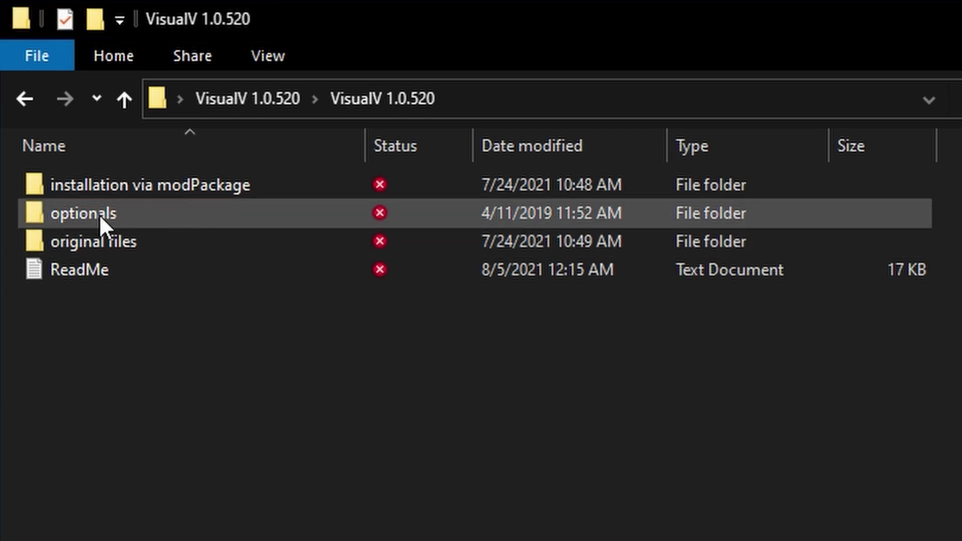
left_click(134, 211)
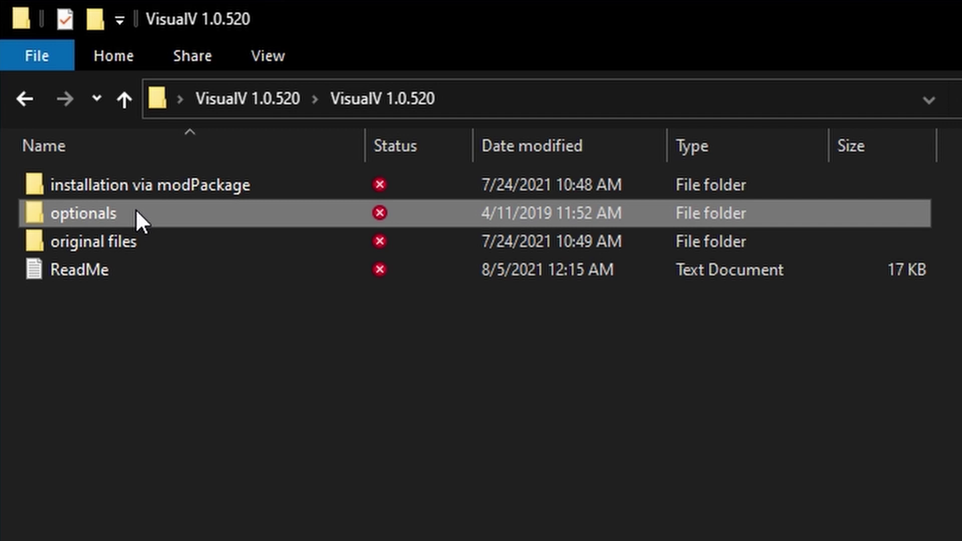
double_click(135, 209)
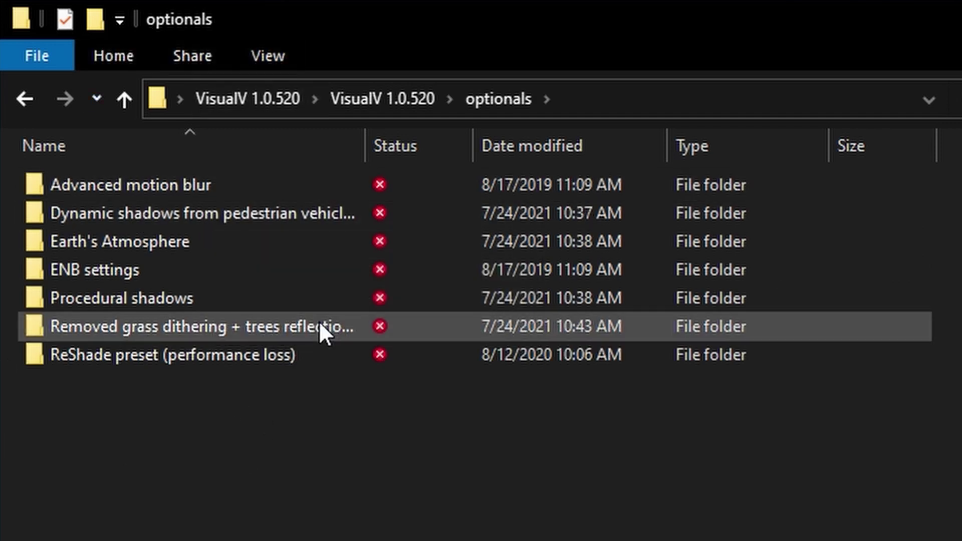
key("BackSpace")
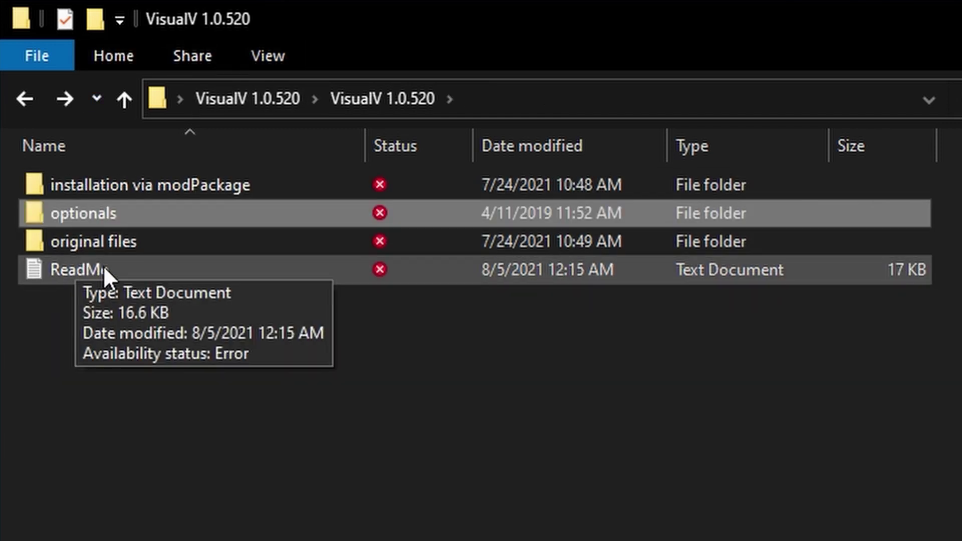
- Check the original files folder, then open 'installation via modPackage' and select VisualV.oiv
double_click(168, 246)
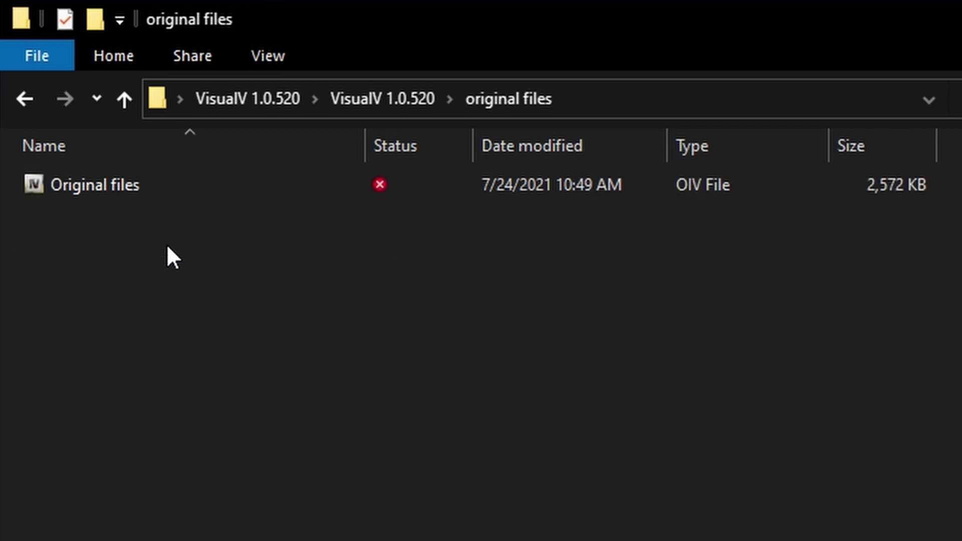
key("BackSpace")
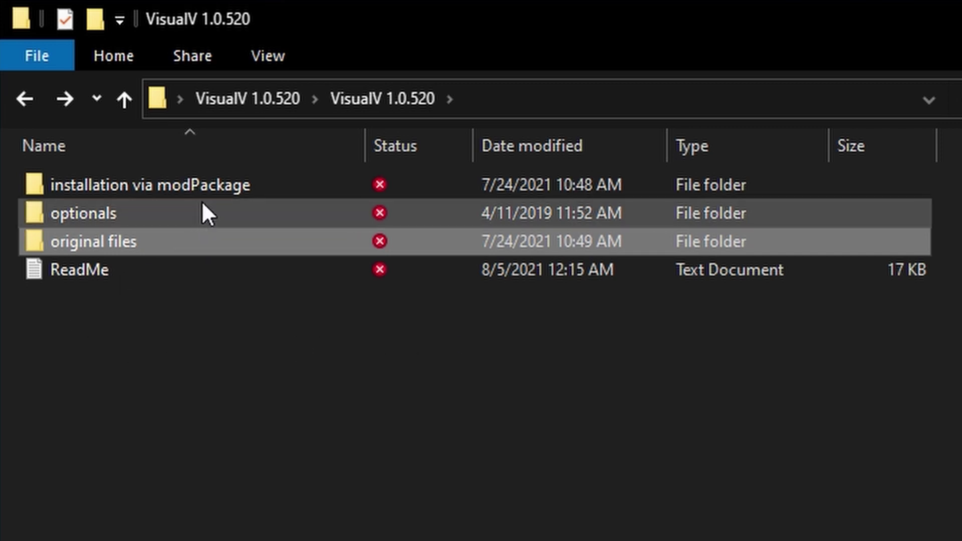
double_click(224, 184)
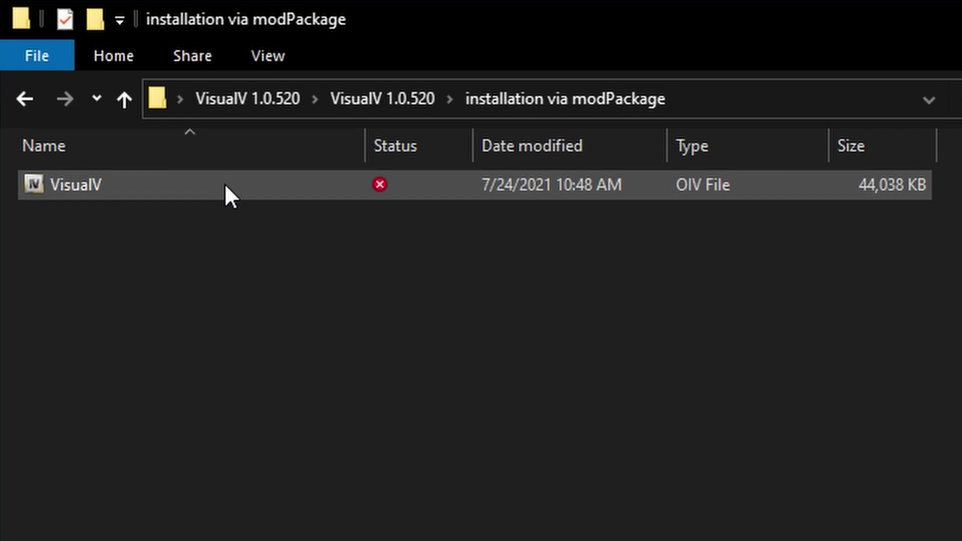
left_click(167, 188)
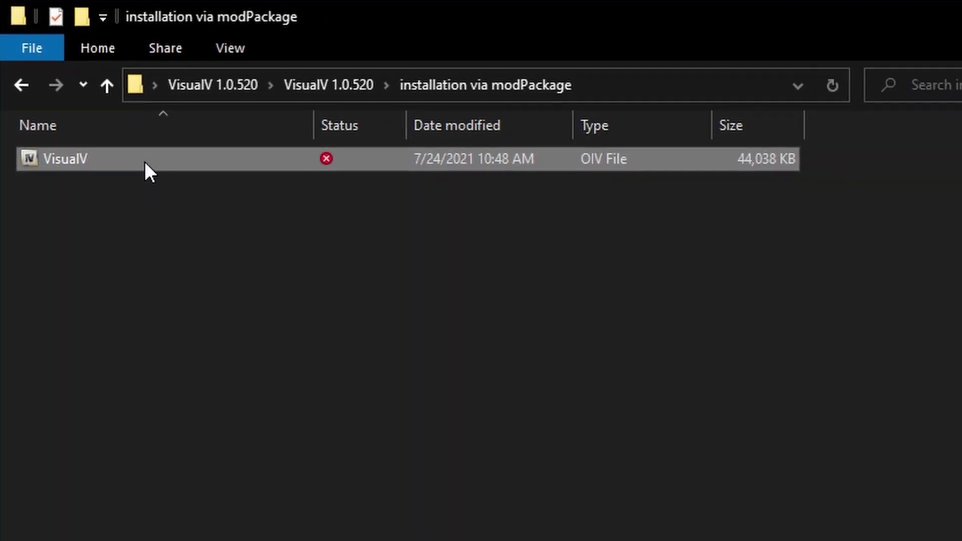
- Open VisualV.oiv in OpenIV's Package installer and start the installation
double_click(145, 160)
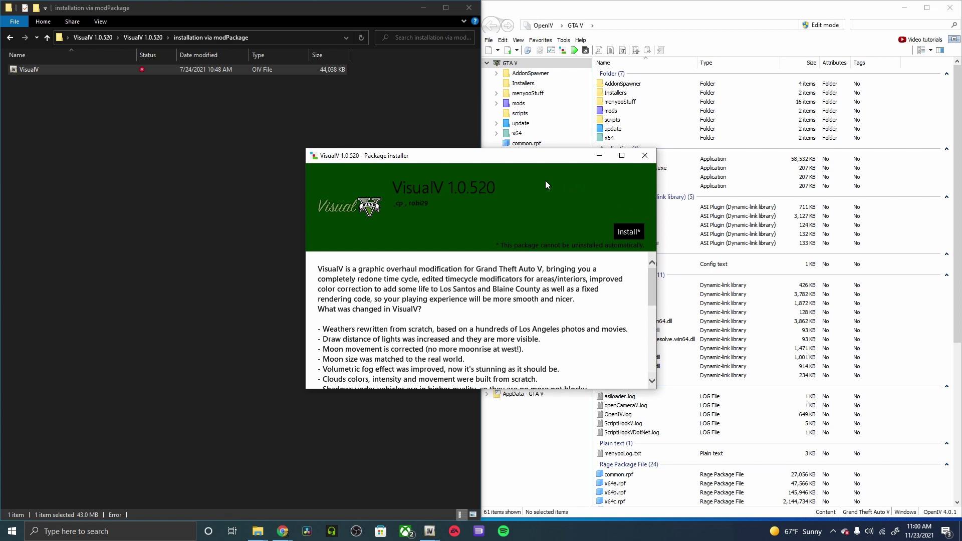
left_click(628, 233)
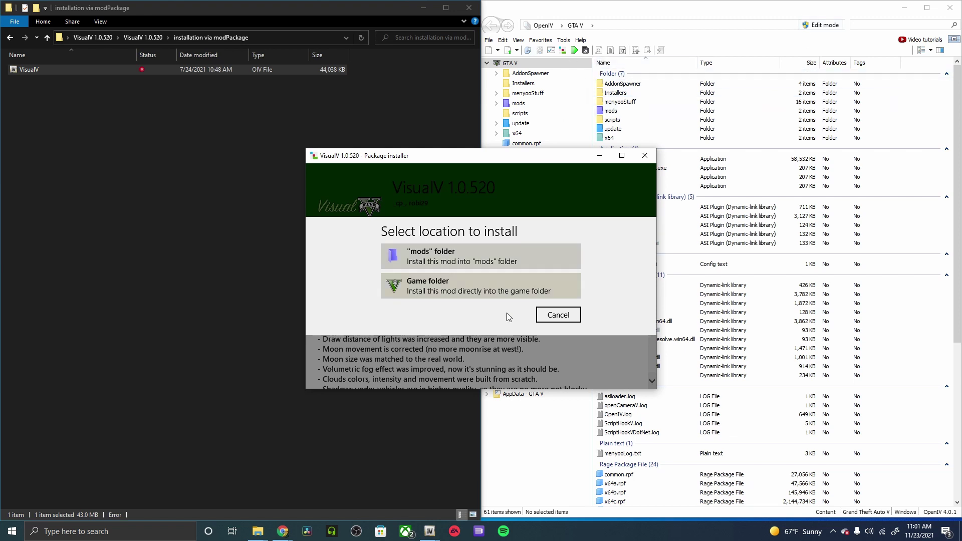
- Install VisualV 1.0.520 into the "mods" folder and launch Grand Theft Auto V
left_click(473, 259)
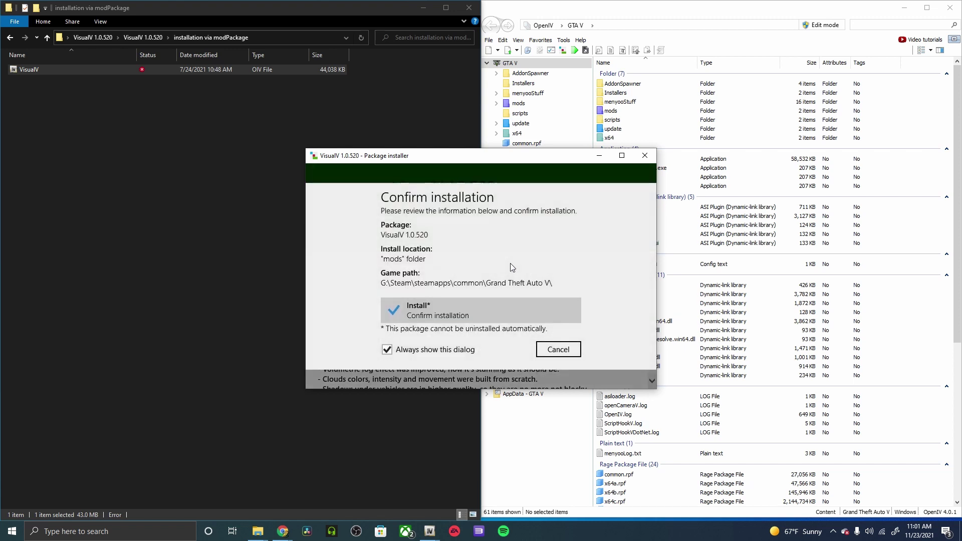
left_click(436, 318)
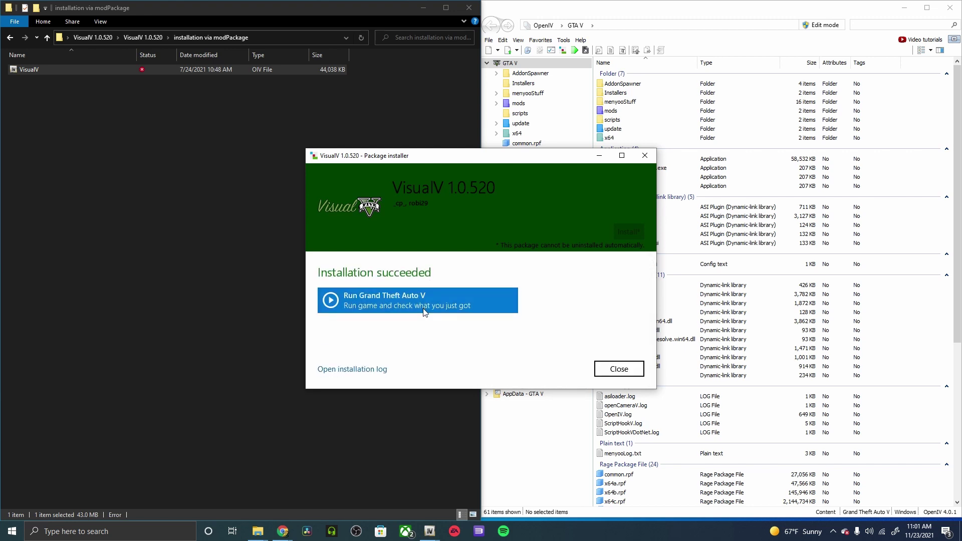
left_click(416, 301)
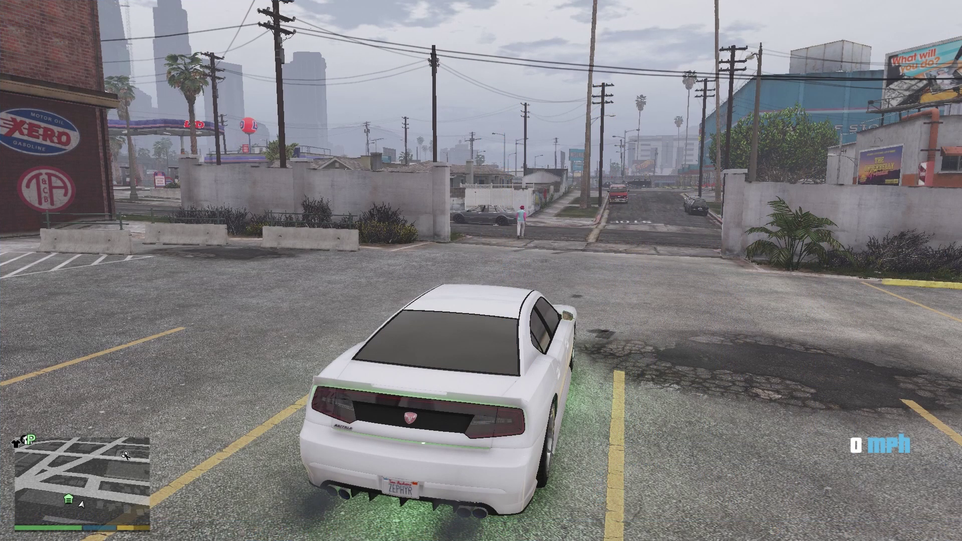
- Open Menyoo's Weather Options and set the weather to Clear
key("F8")
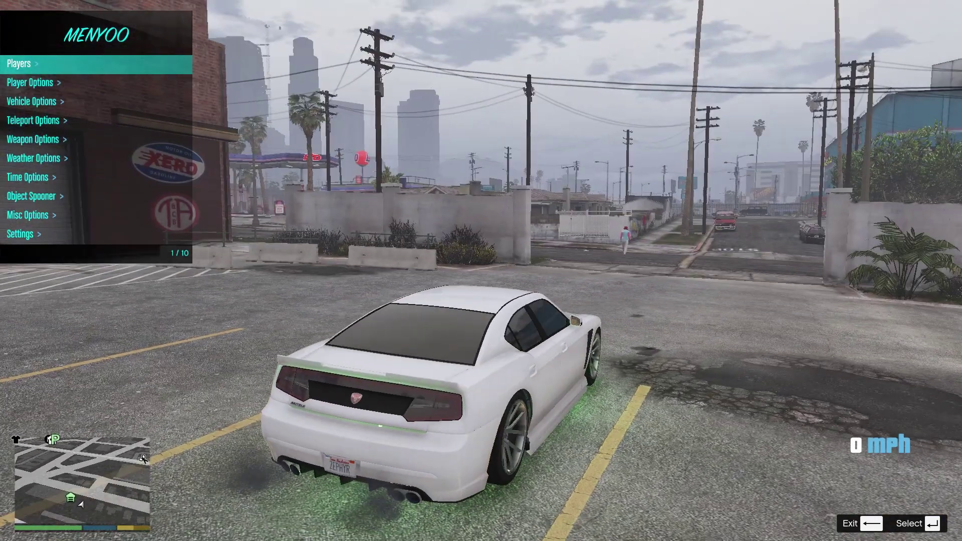
key("Down")
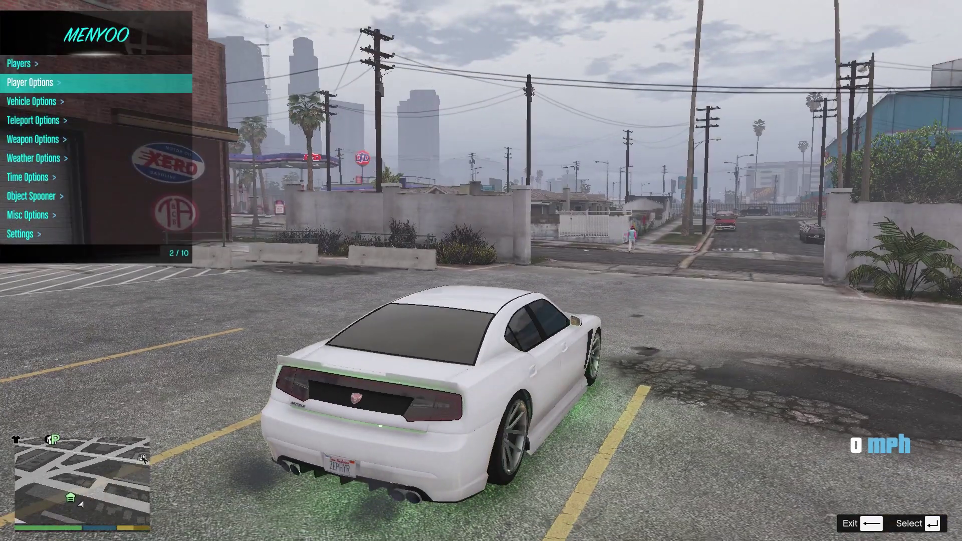
key("Down")
key("Down")
key("Down")
key("Down")
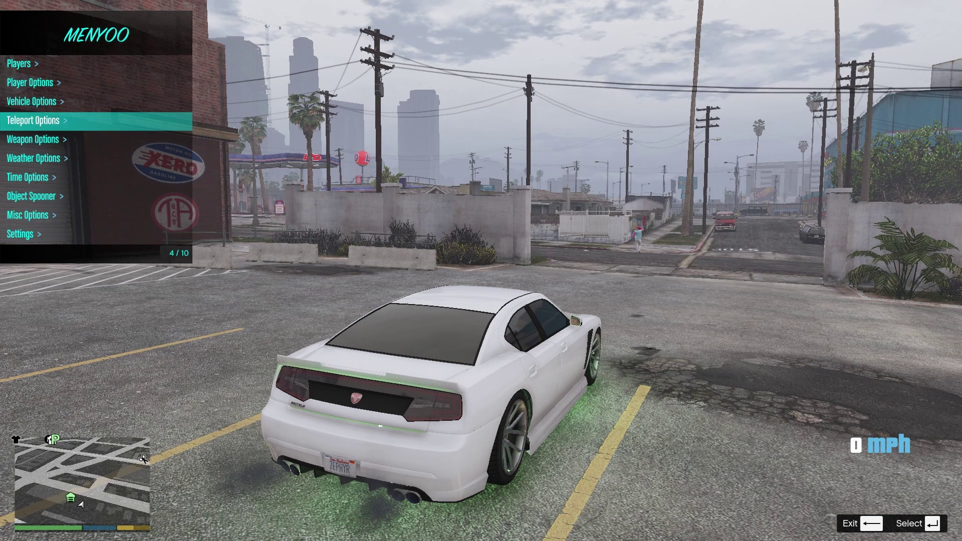
key("Return")
key("Down")
key("Down")
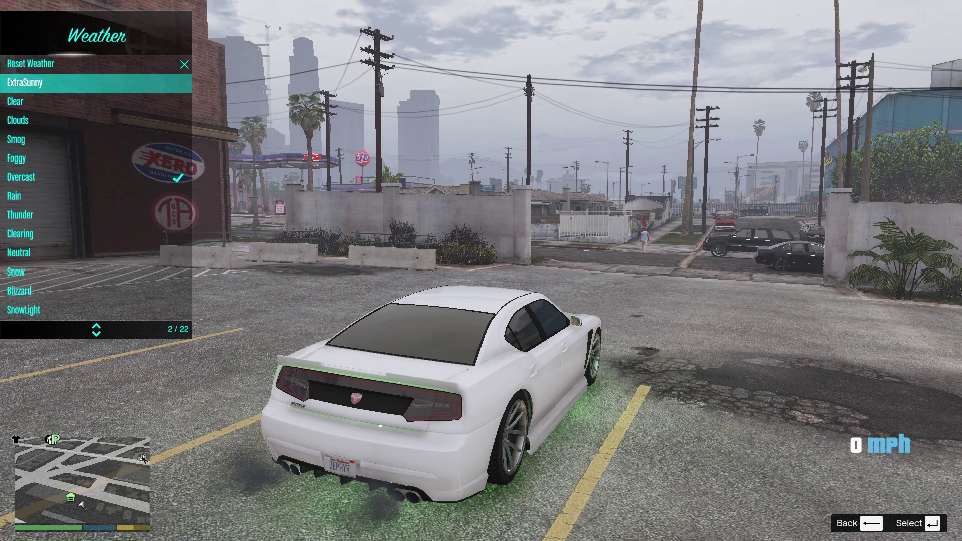
key("Return")
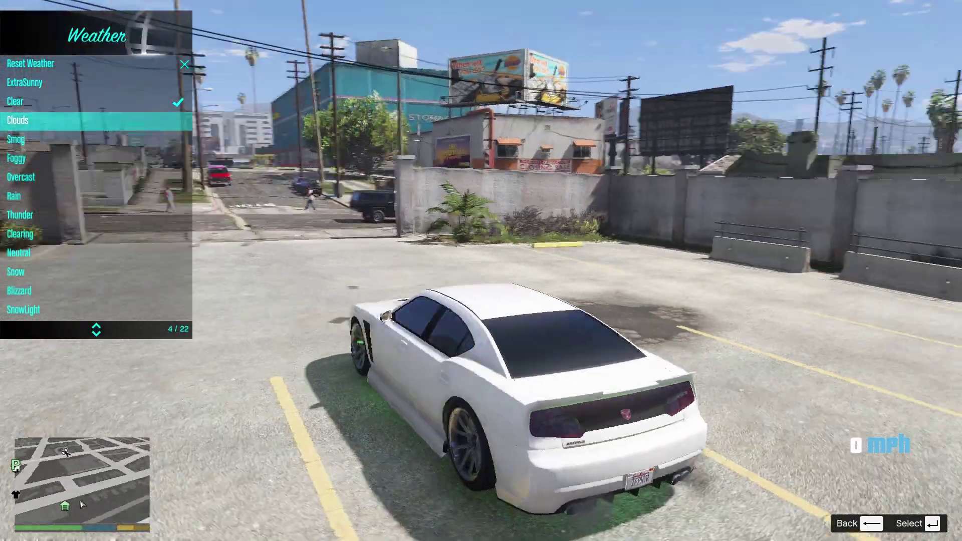
- Switch the weather to Clouds, then Overcast, then Rain
key("Return")
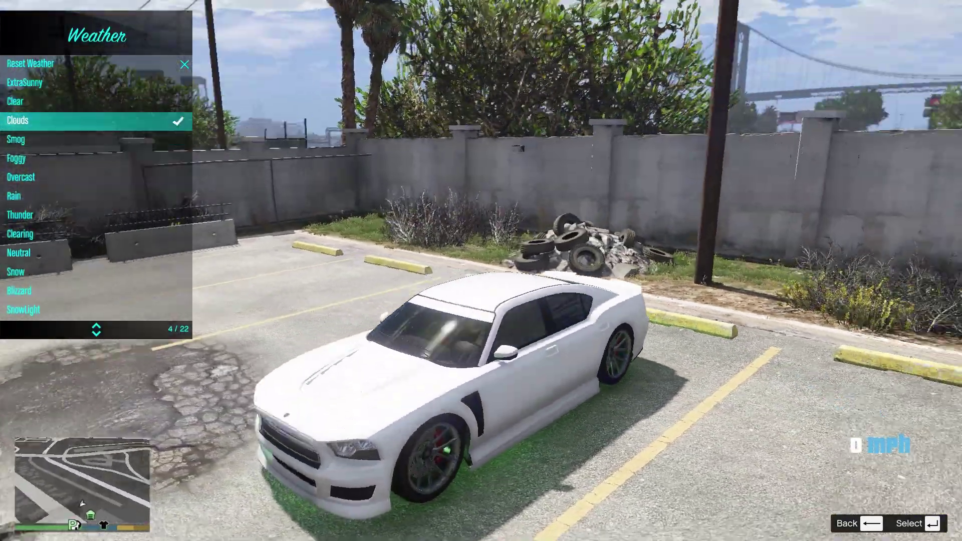
key("Down")
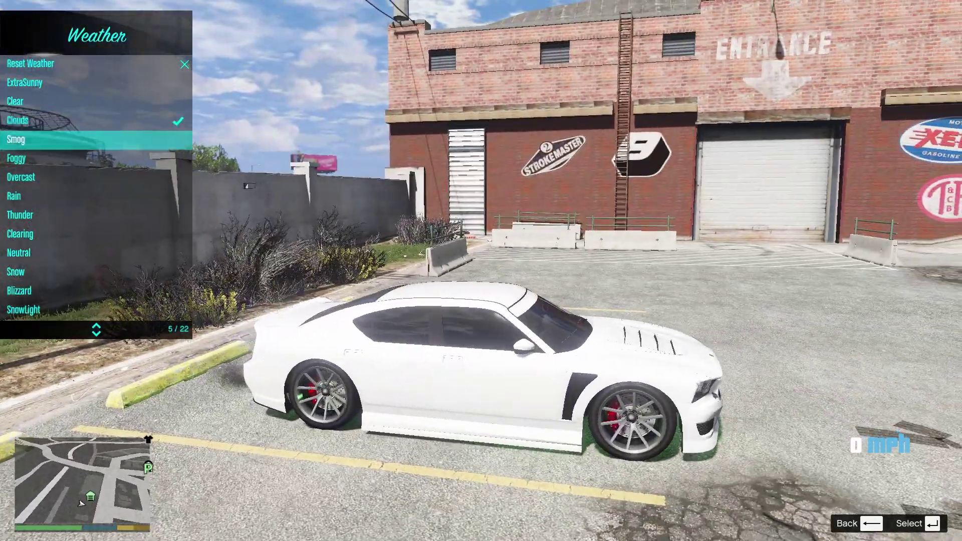
key("Return")
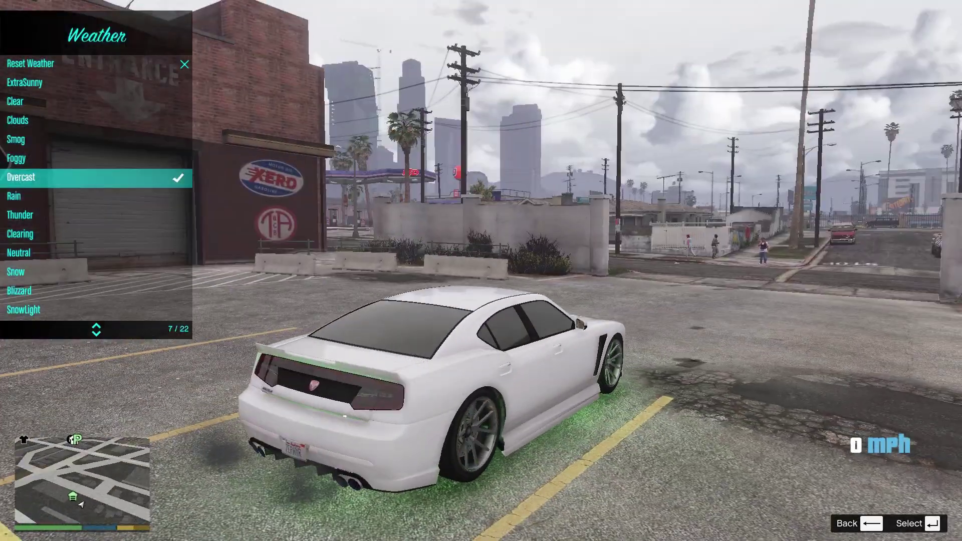
key("Down")
key("Return")
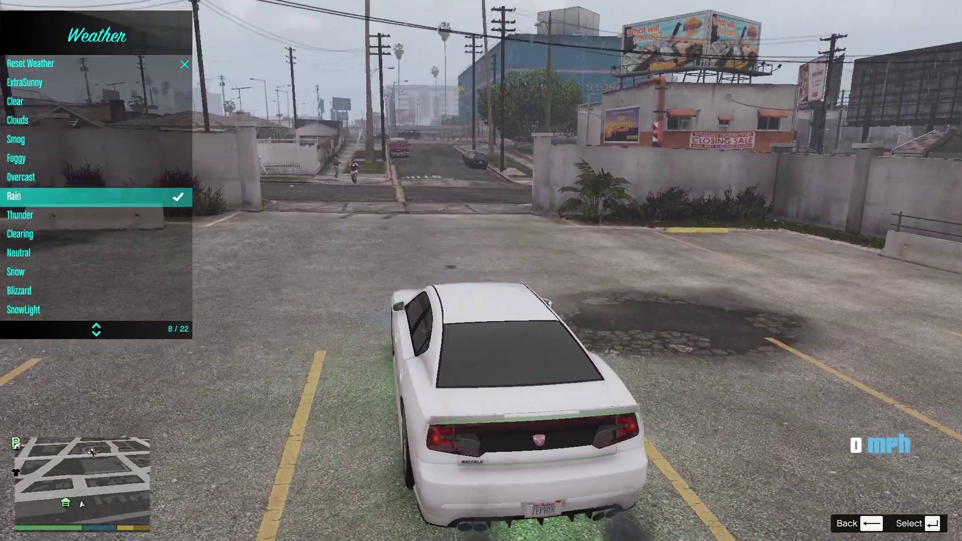
- Set Thunder weather in Menyoo, then back out of the weather submenu to the main menu
key("Return")
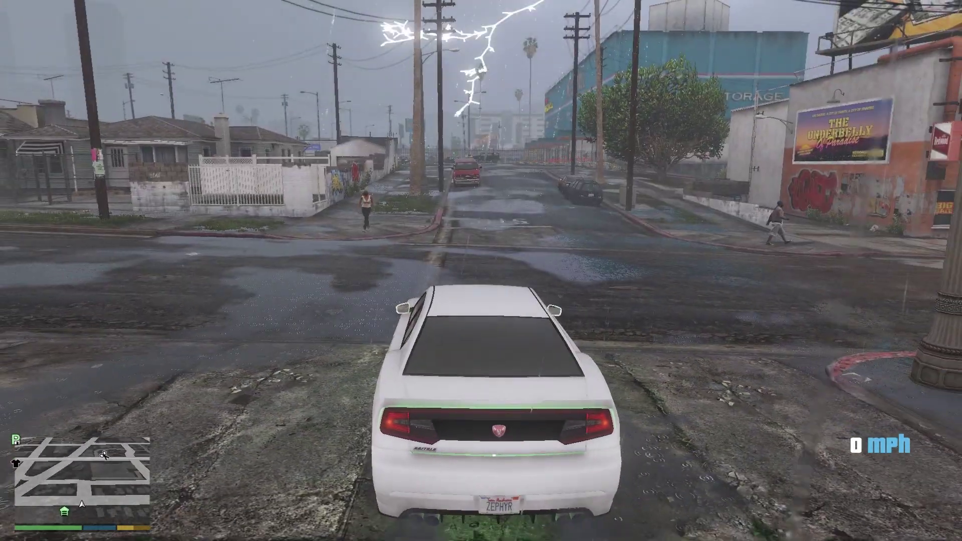
key("F8")
key("BackSpace")
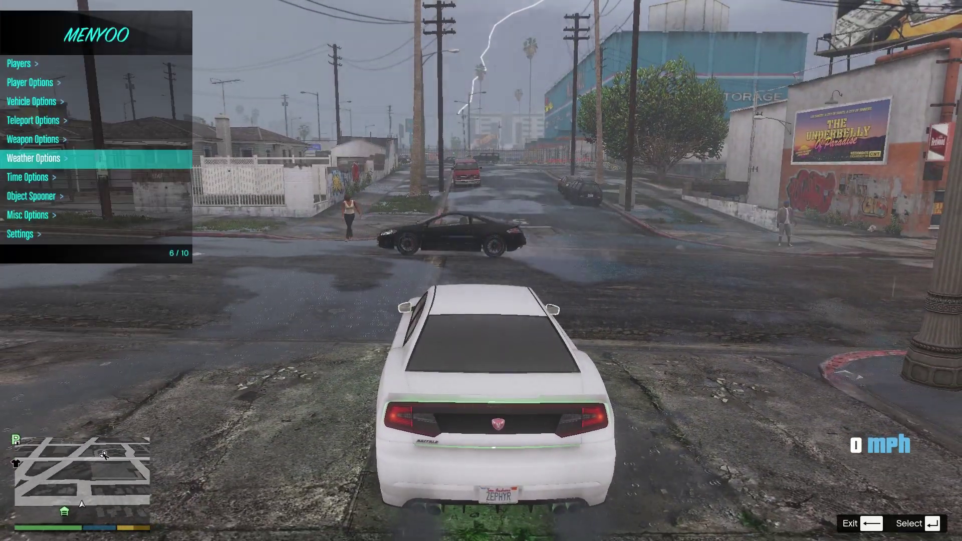
key("BackSpace")
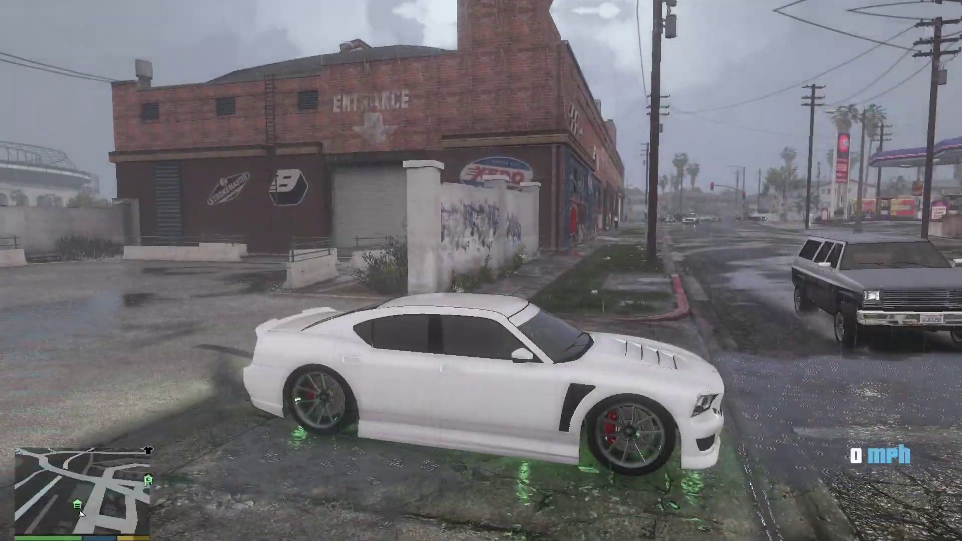